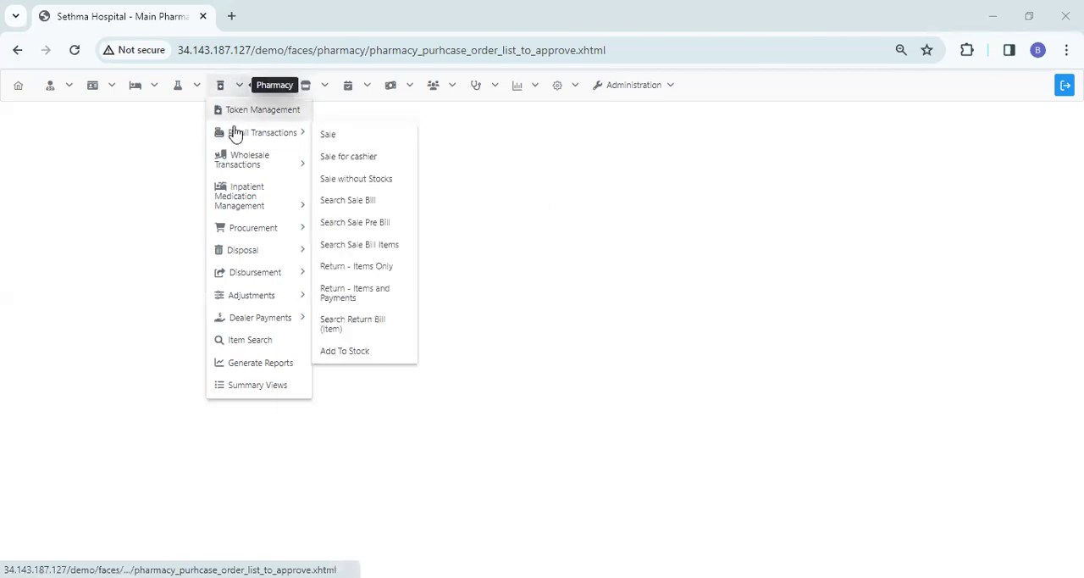
Open the pharmacy procurement page for approving purchase orders
mouse_move(252, 210)
mouse_move(249, 230)
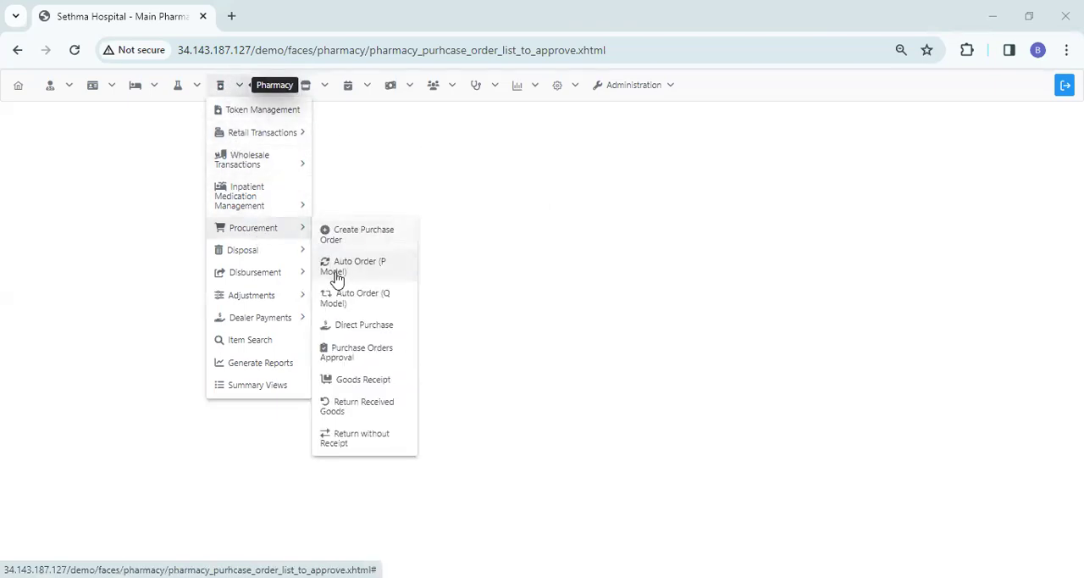
click(365, 359)
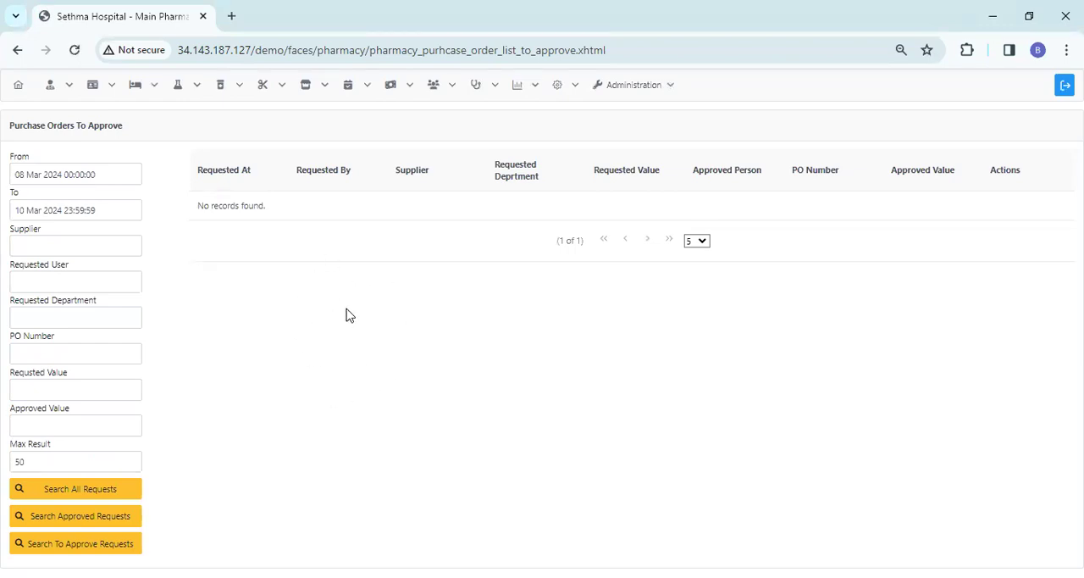
Review the search filters and list all purchase order requests from 08 Mar 2024 to 10 Mar 2024
click(59, 245)
click(77, 209)
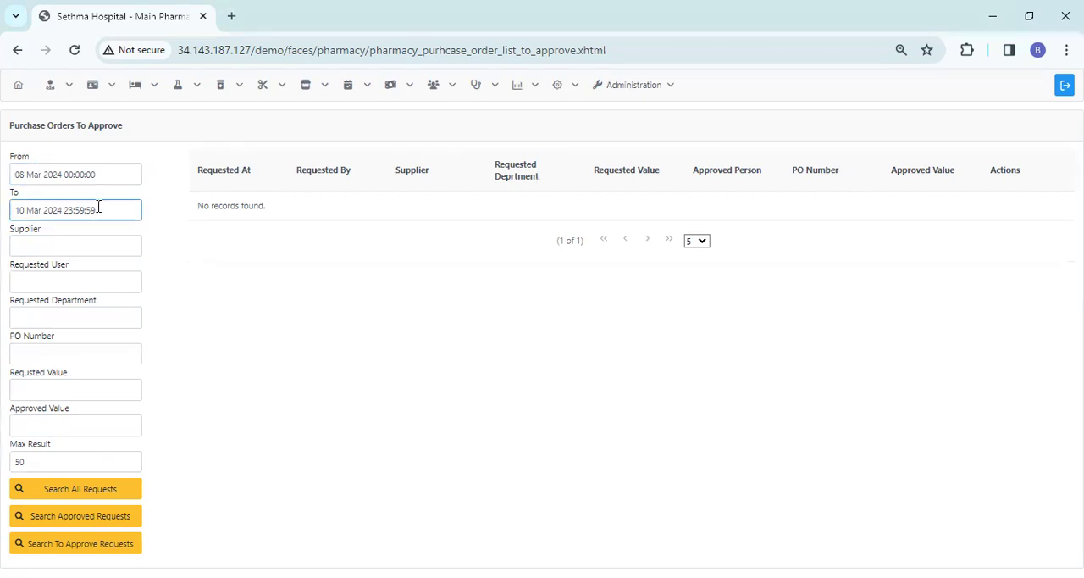
click(137, 241)
click(167, 273)
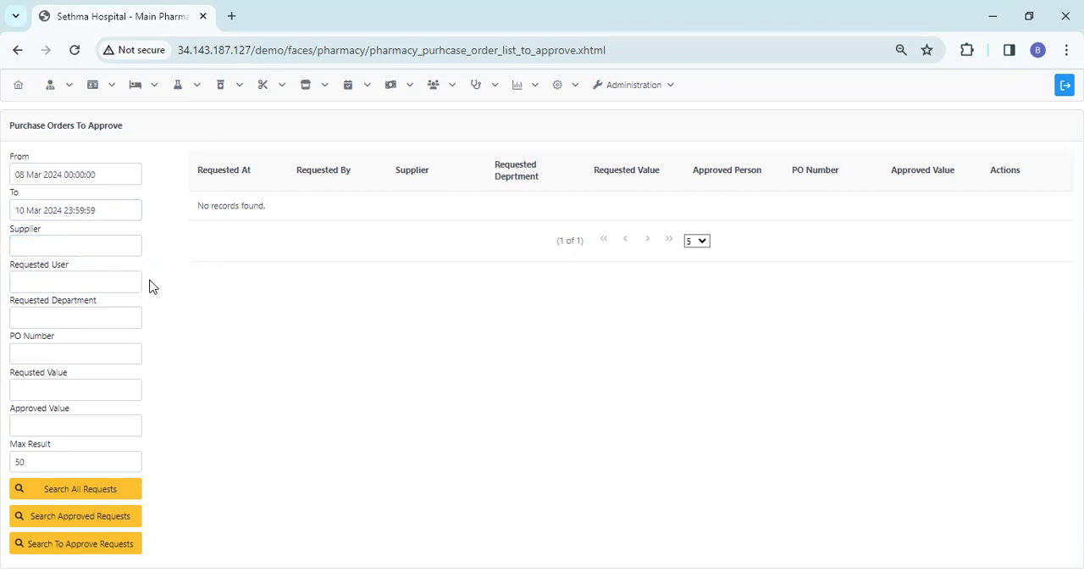
click(140, 315)
click(114, 385)
click(138, 431)
click(52, 174)
click(116, 491)
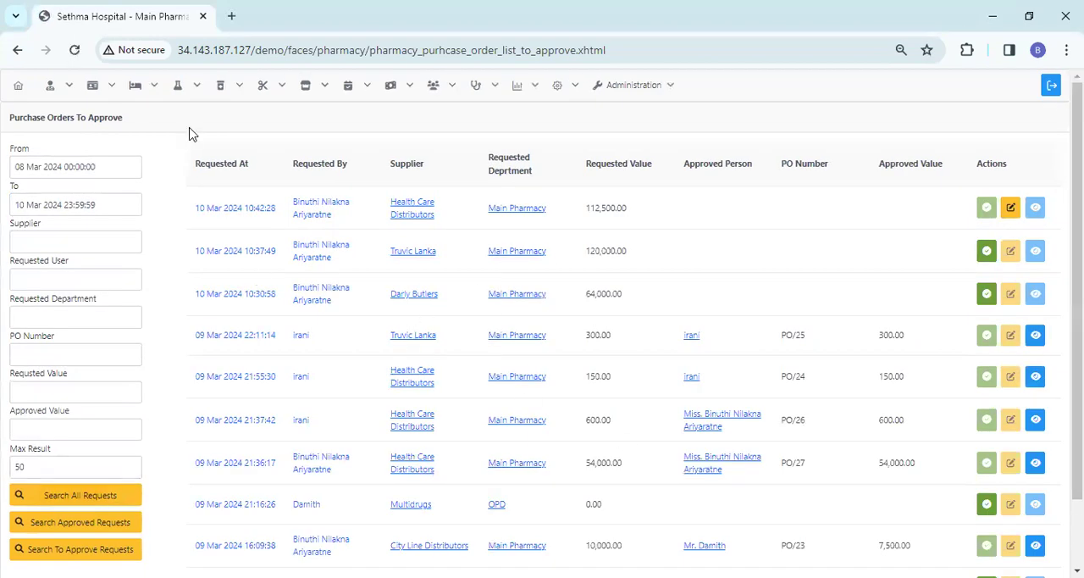
Look through the listed requests and open the newest Health Care Distributors purchase order for editing
click(21, 160)
click(45, 205)
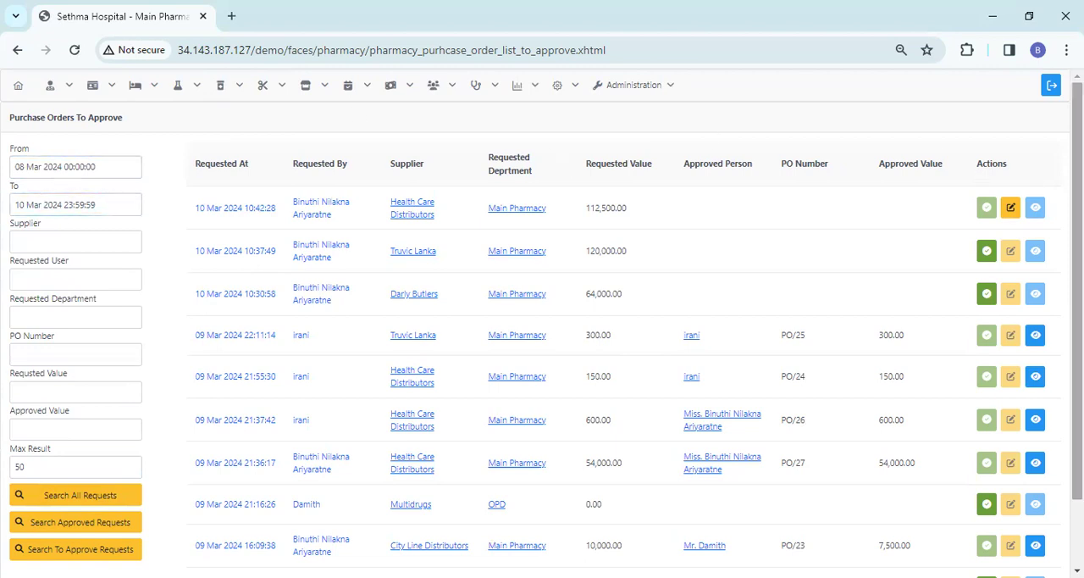
scroll(1078, 322, down, 2)
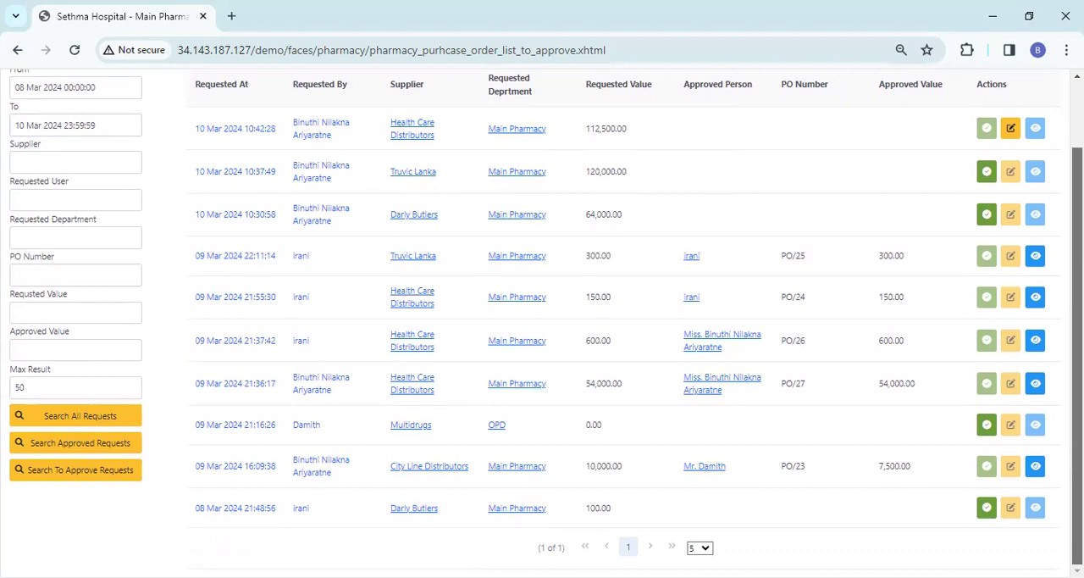
scroll(593, 322, up, 2)
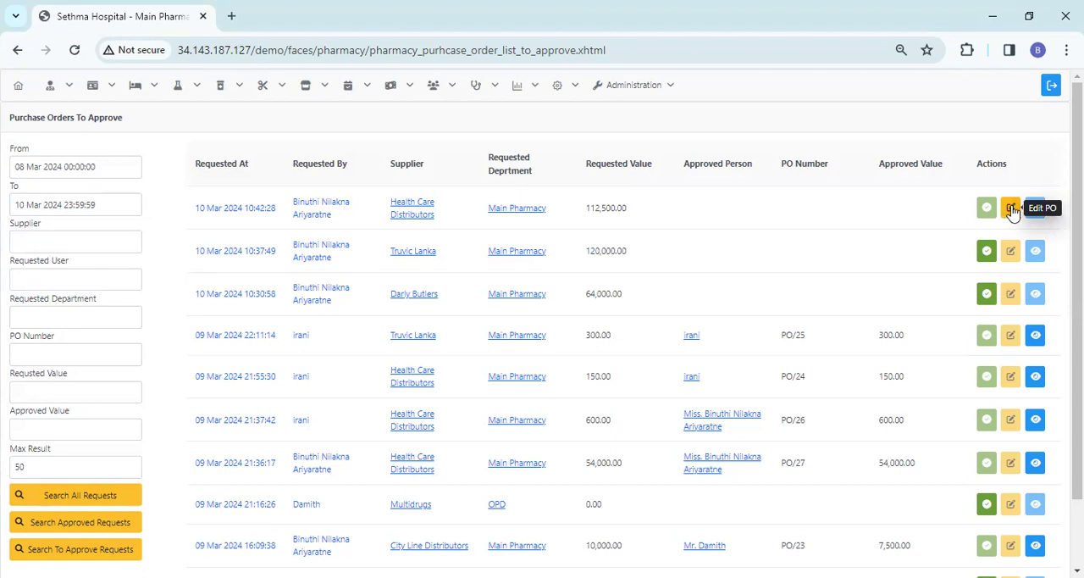
click(1011, 209)
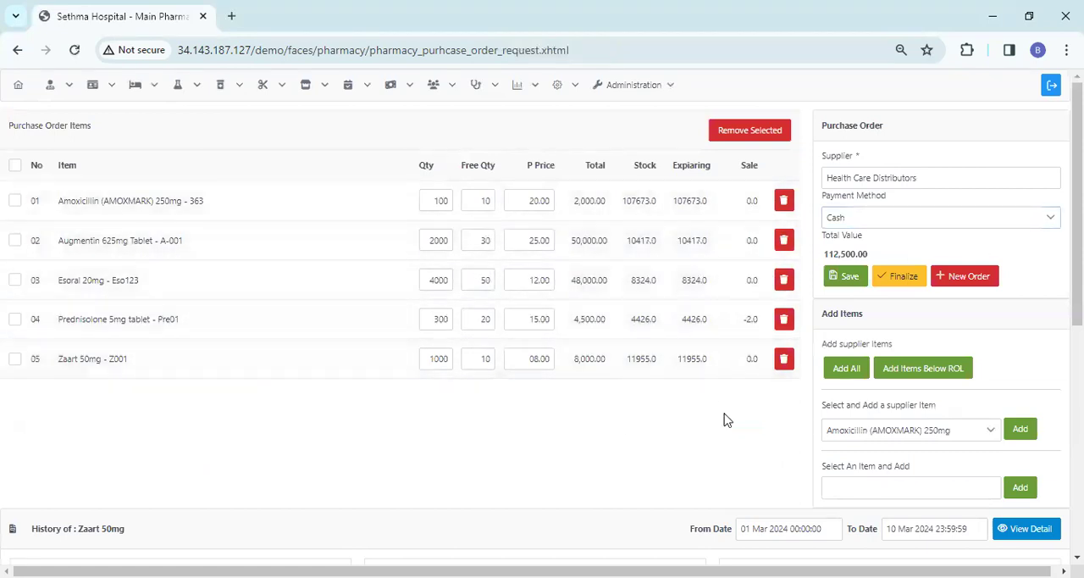
Remove Zaart 50mg and Prednisolone 5mg tablet from the purchase order and finalize it
click(783, 361)
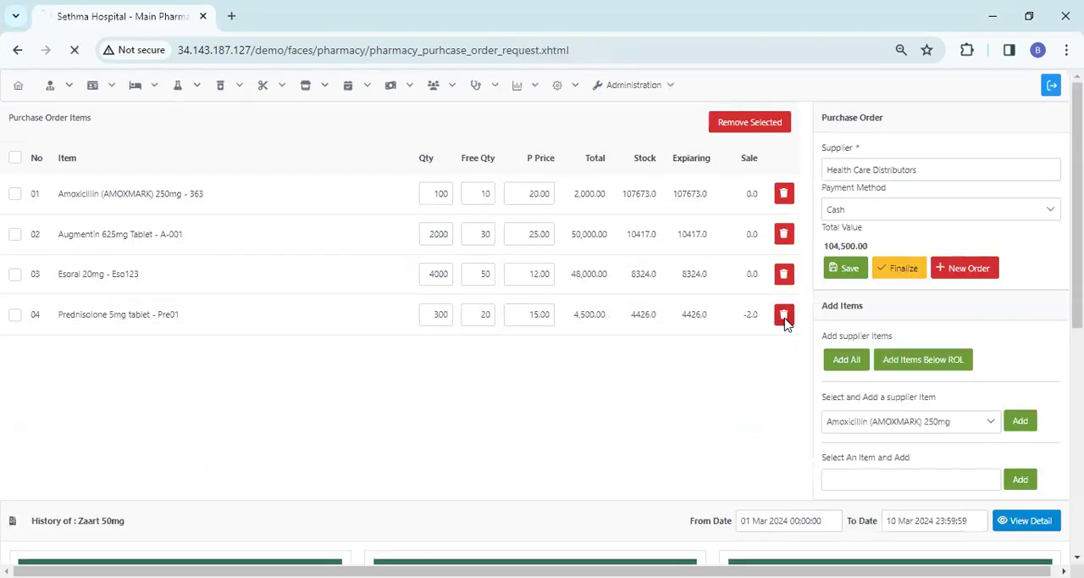
click(784, 320)
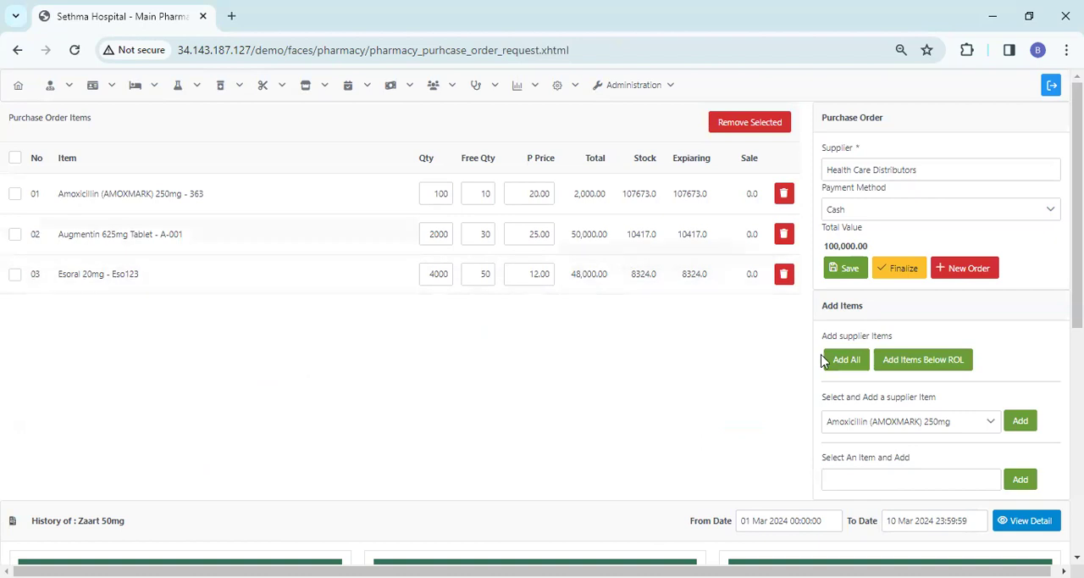
click(897, 271)
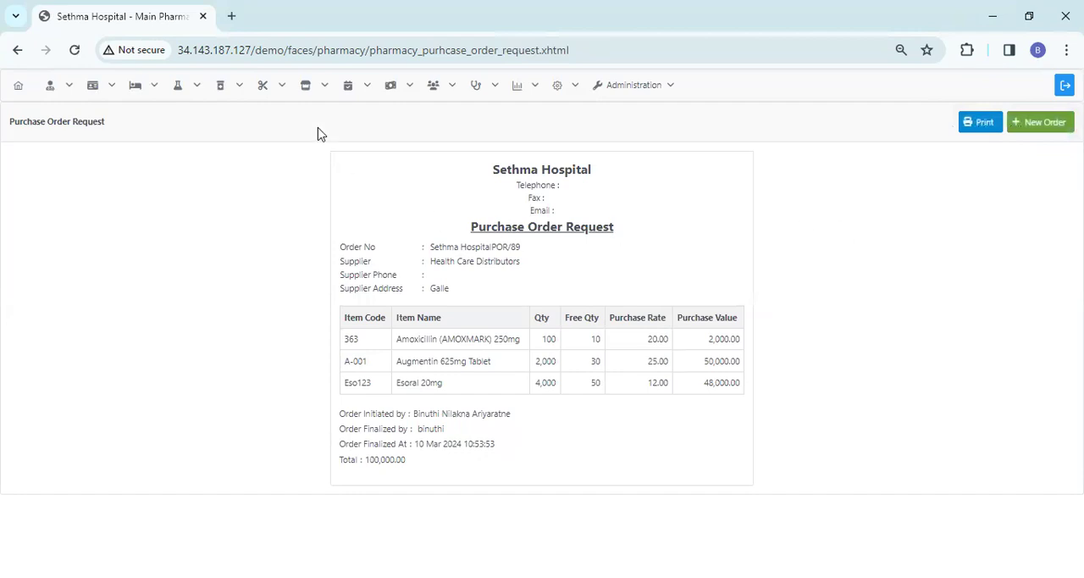
Return to the purchase order approval page and list all requests
mouse_move(218, 90)
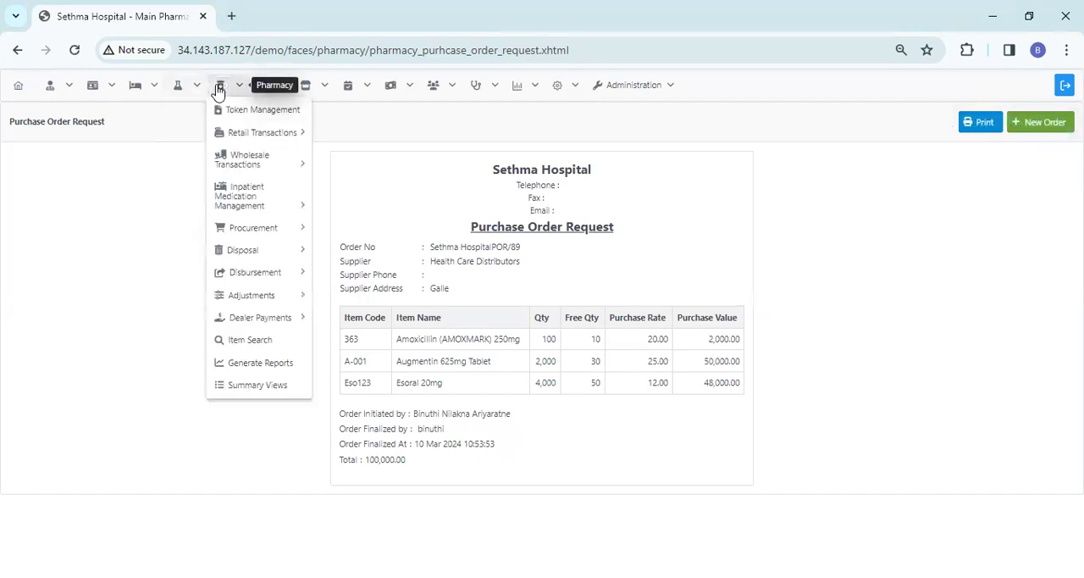
mouse_move(306, 235)
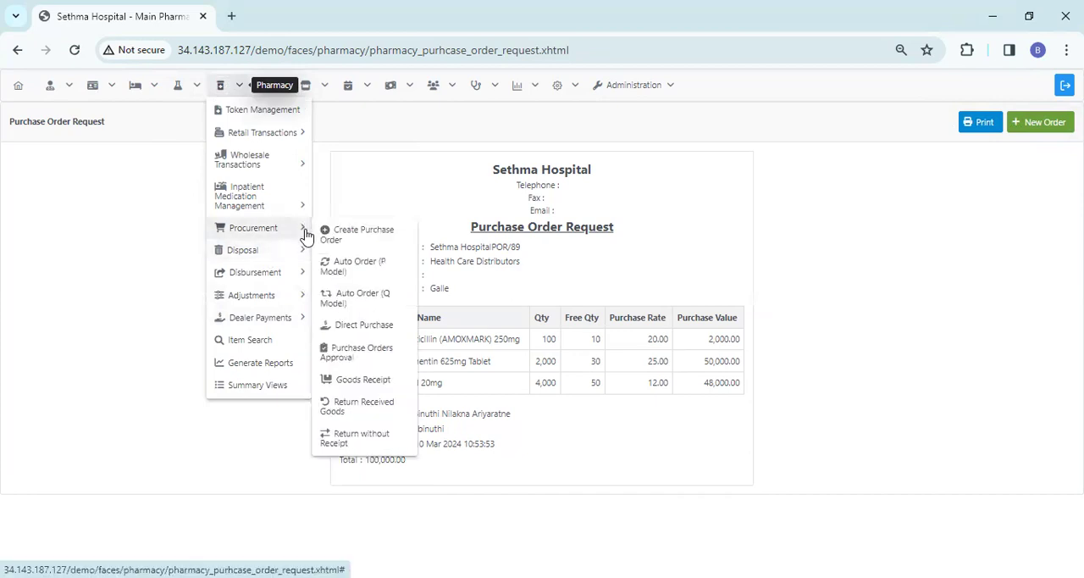
click(366, 356)
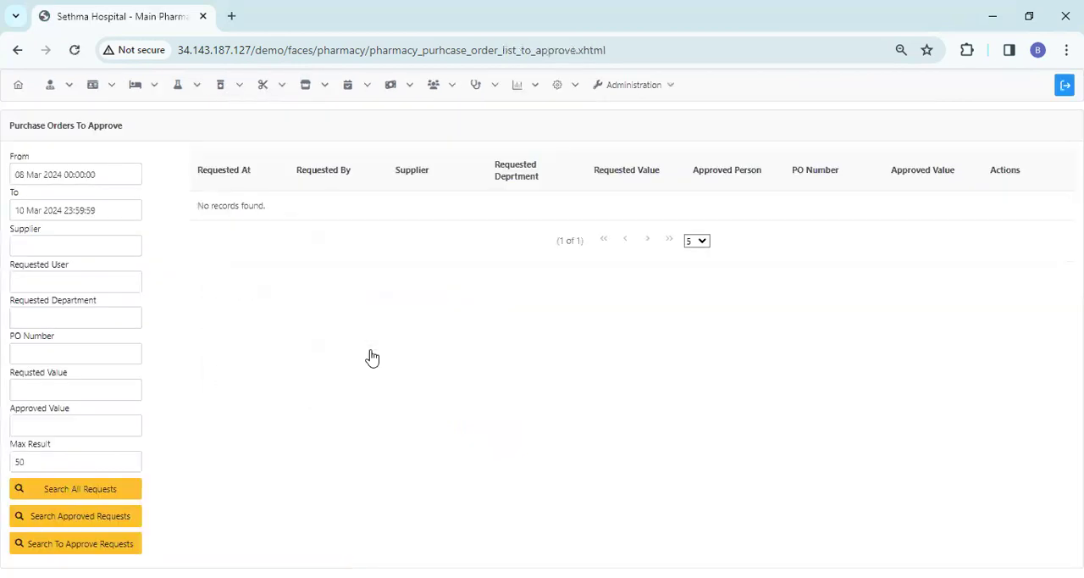
click(105, 490)
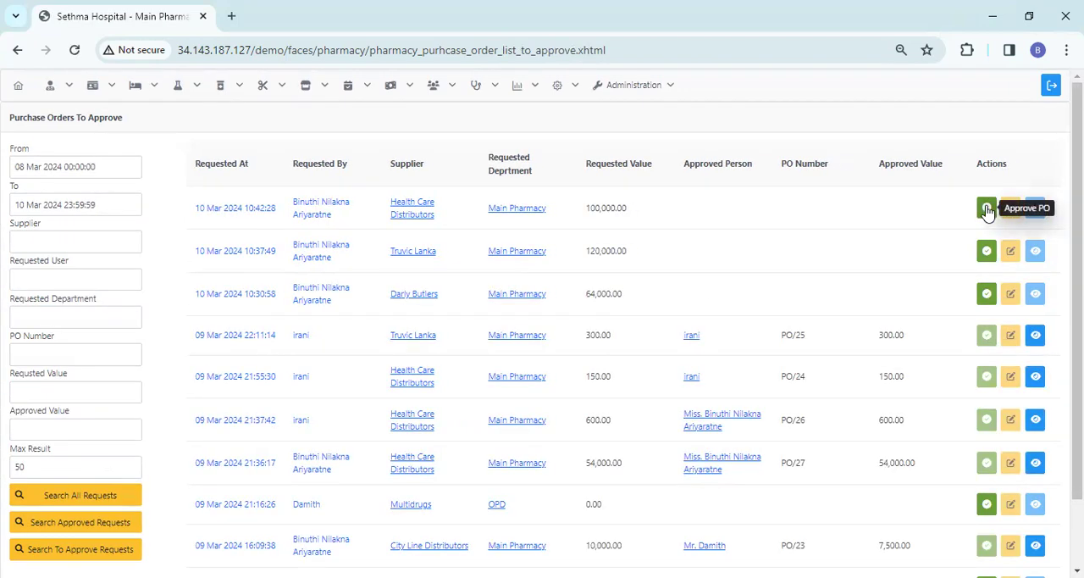
Open the newest Health Care Distributors request for approval and check its payment method options, keeping Cash
click(987, 210)
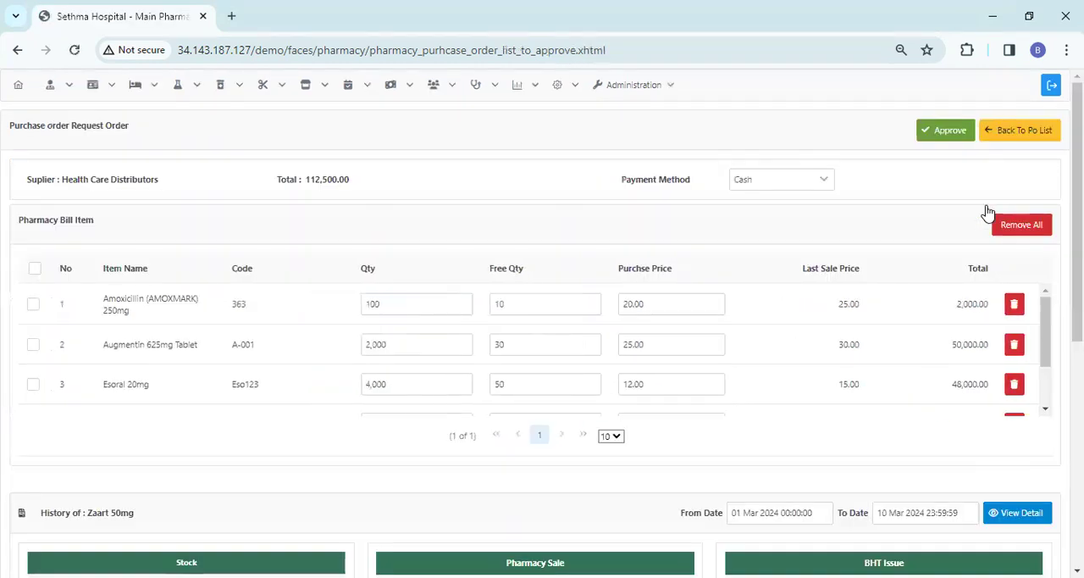
mouse_move(1047, 329)
mouse_down()
mouse_move(1046, 382)
mouse_move(1044, 315)
mouse_up()
click(779, 180)
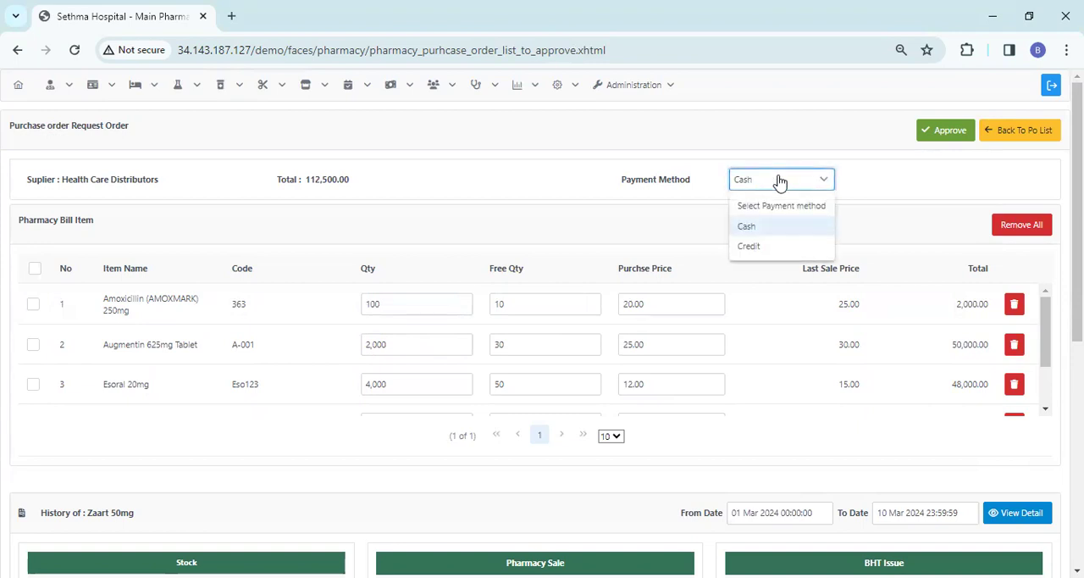
click(780, 180)
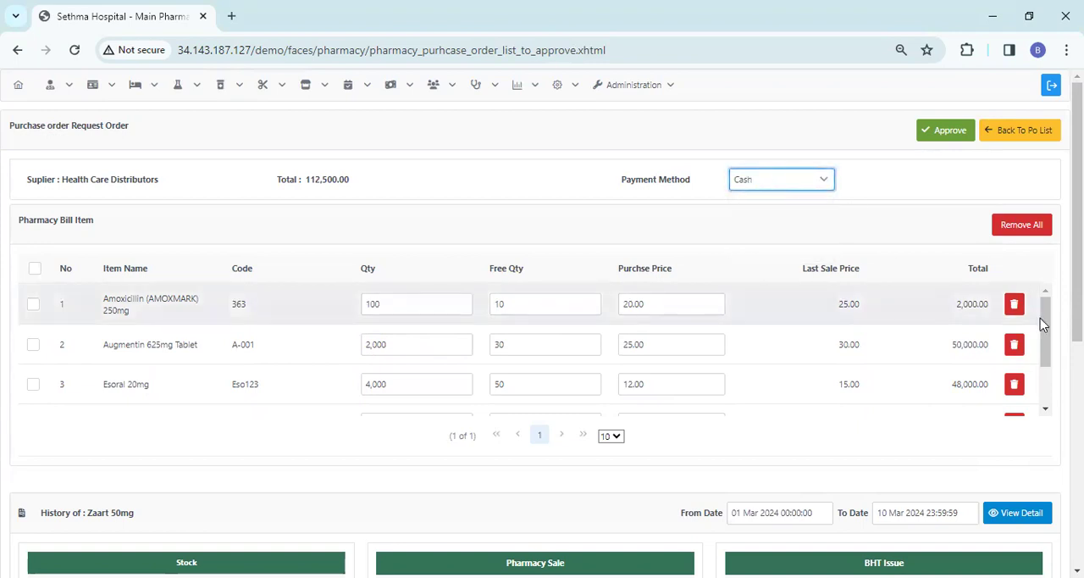
Remove Zaart 50mg, Prednisolone 5mg tablet and Esoral 20mg from the request's bill items
drag(1047, 329, 1043, 374)
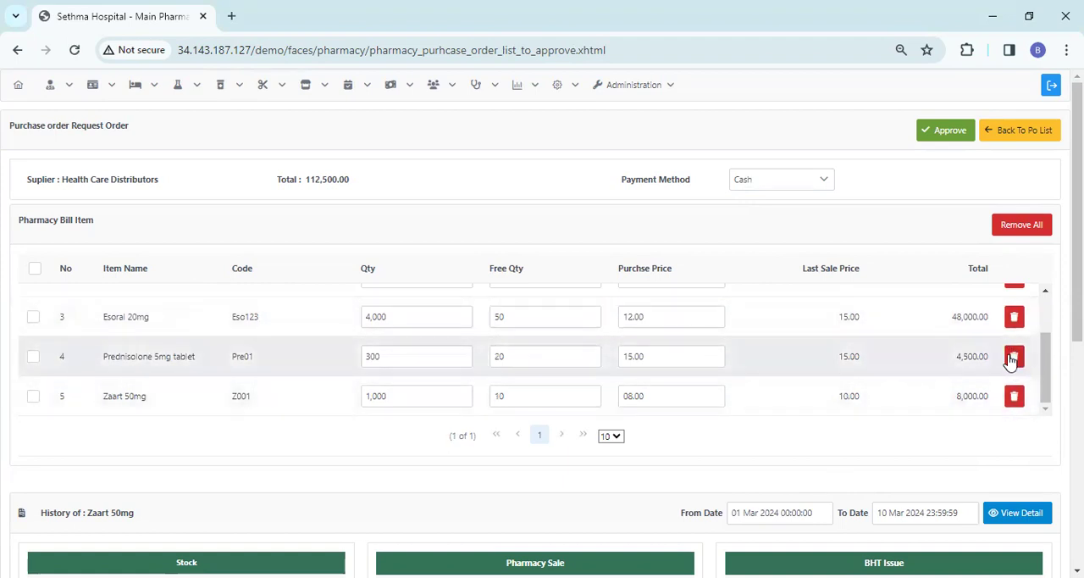
click(1014, 395)
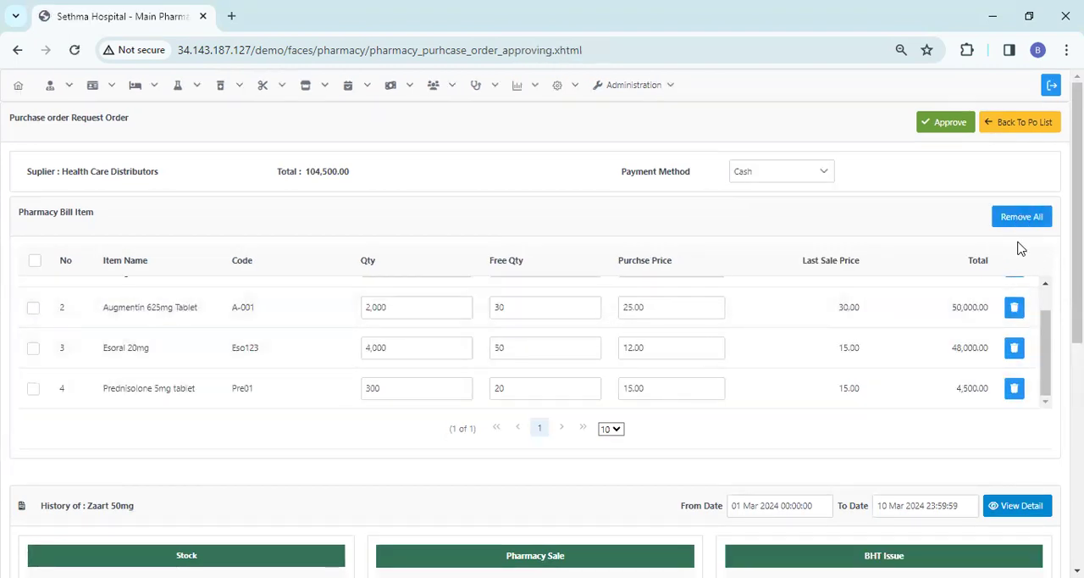
click(33, 390)
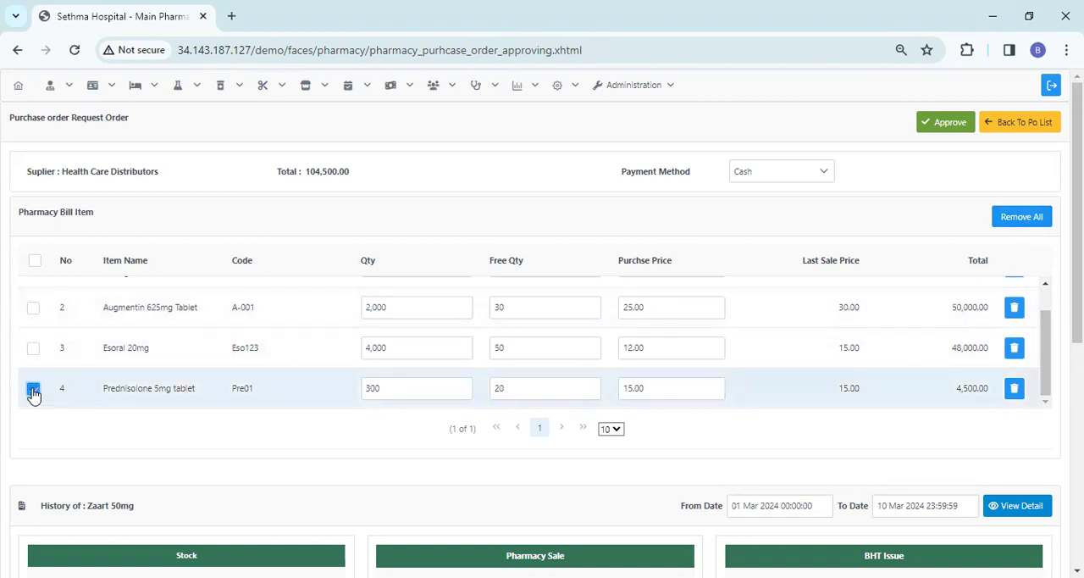
click(33, 350)
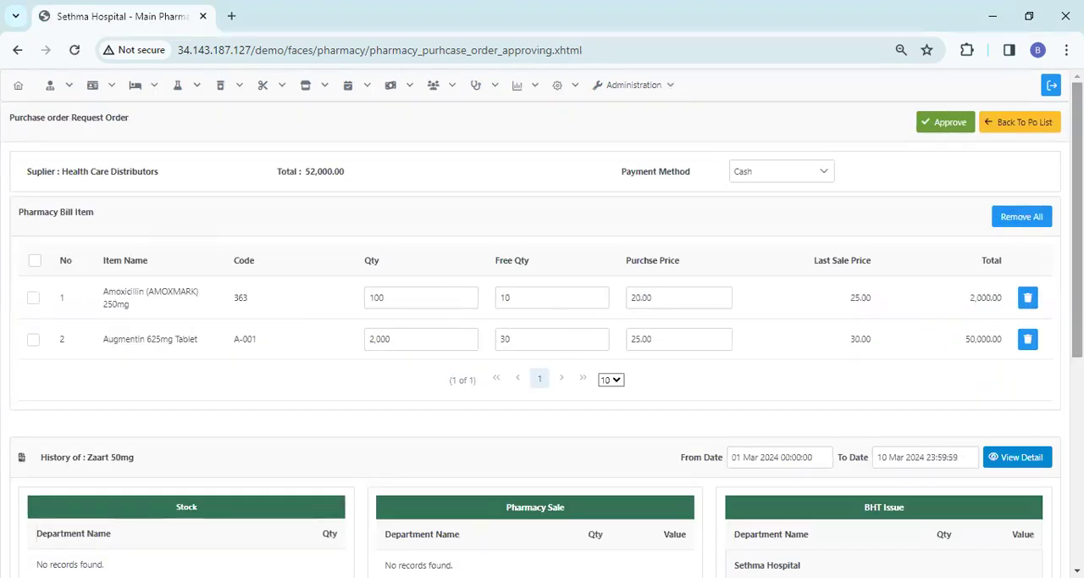
Select the Augmentin 625mg Tablet row and review the item history's stock, sale and issue details
scroll(542, 325, down, 2)
scroll(542, 322, up, 1)
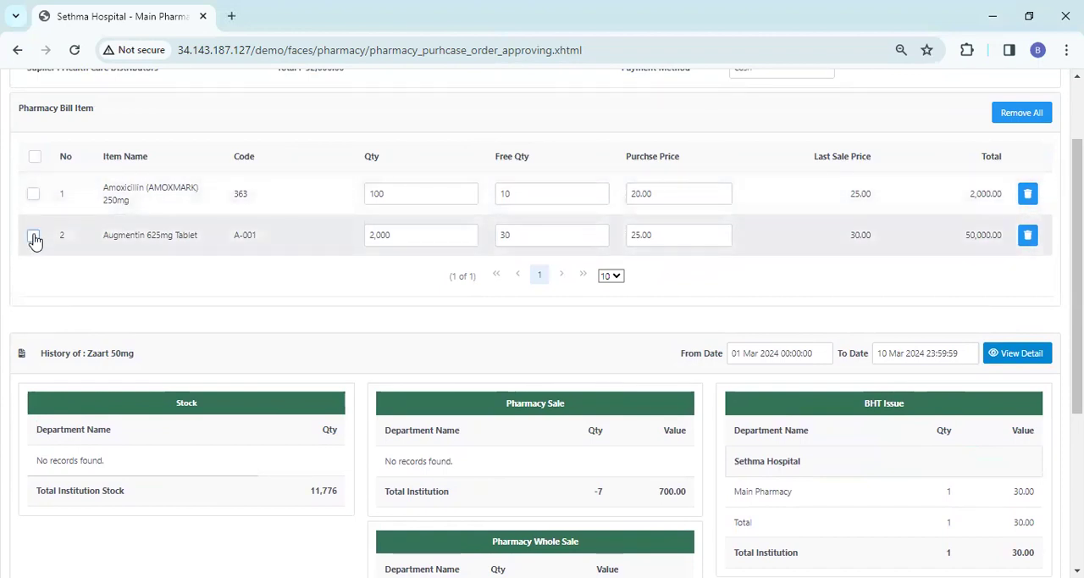
click(34, 238)
scroll(785, 461, down, 3)
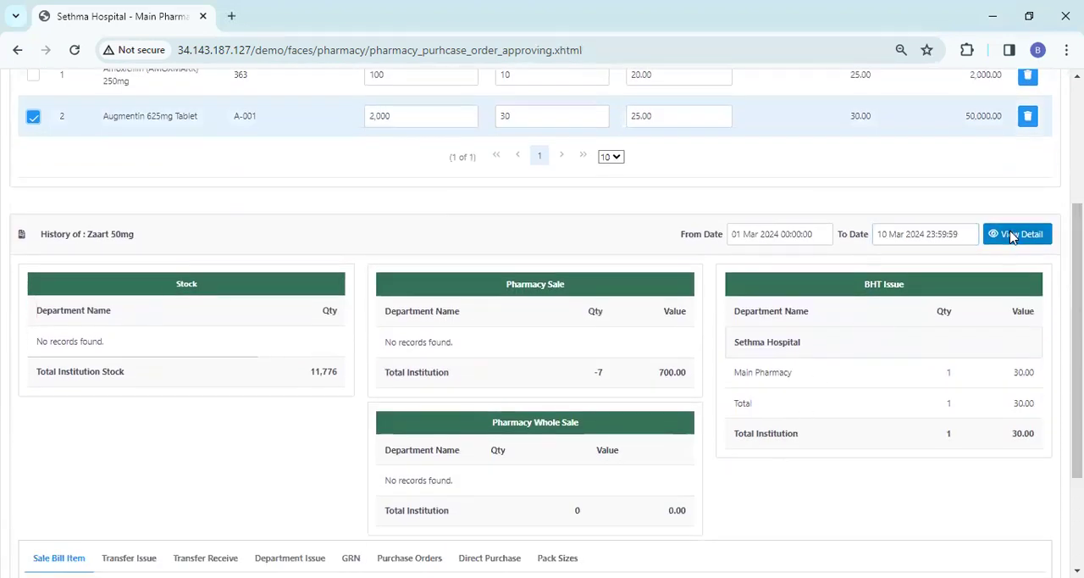
scroll(1076, 338, down, 1)
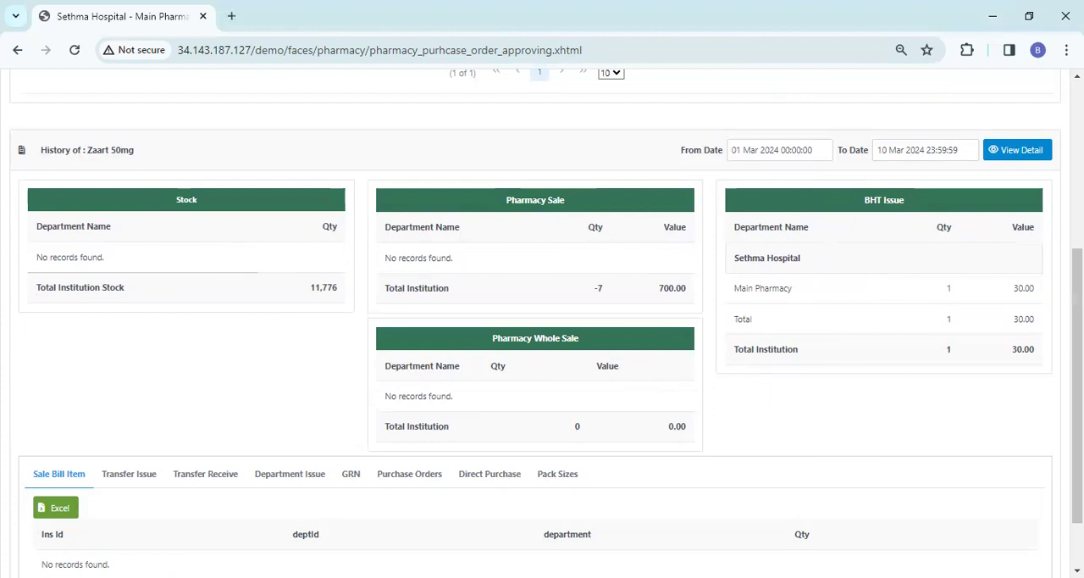
drag(1077, 305, 1077, 140)
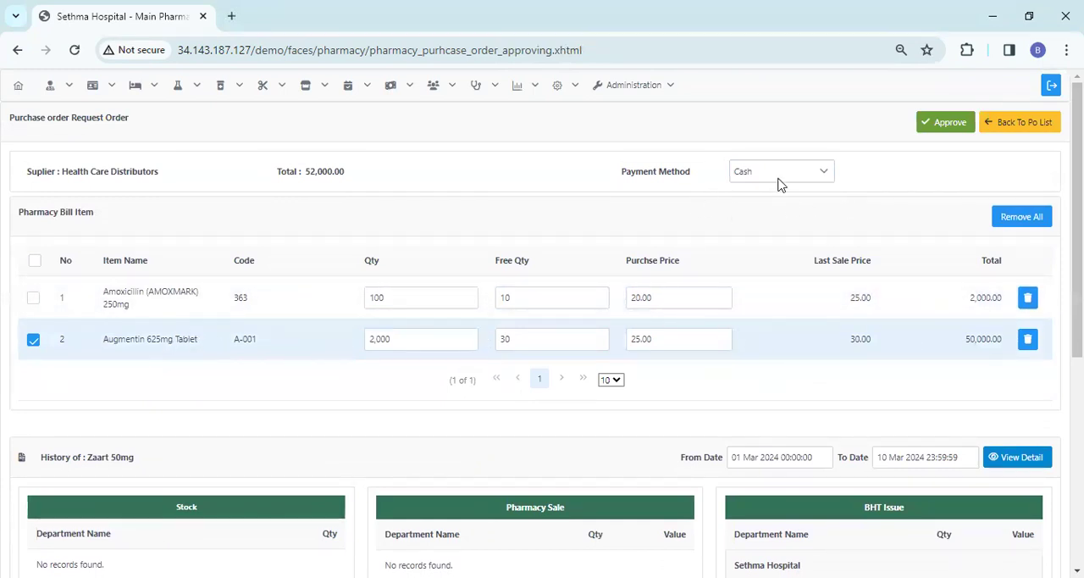
Approve the Health Care Distributors purchase order and preview its printout without printing it
click(940, 125)
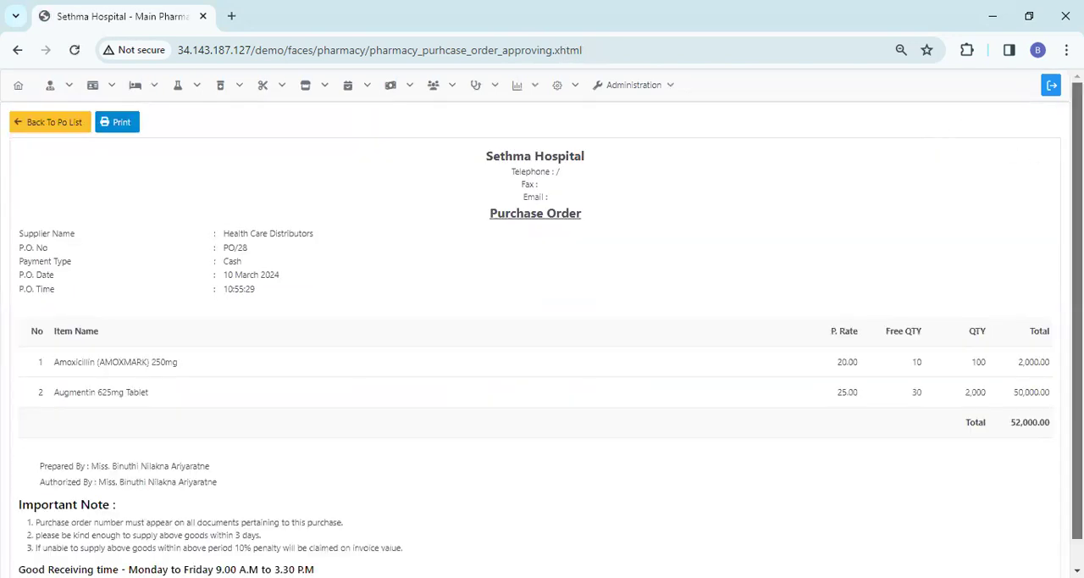
scroll(542, 325, down, 1)
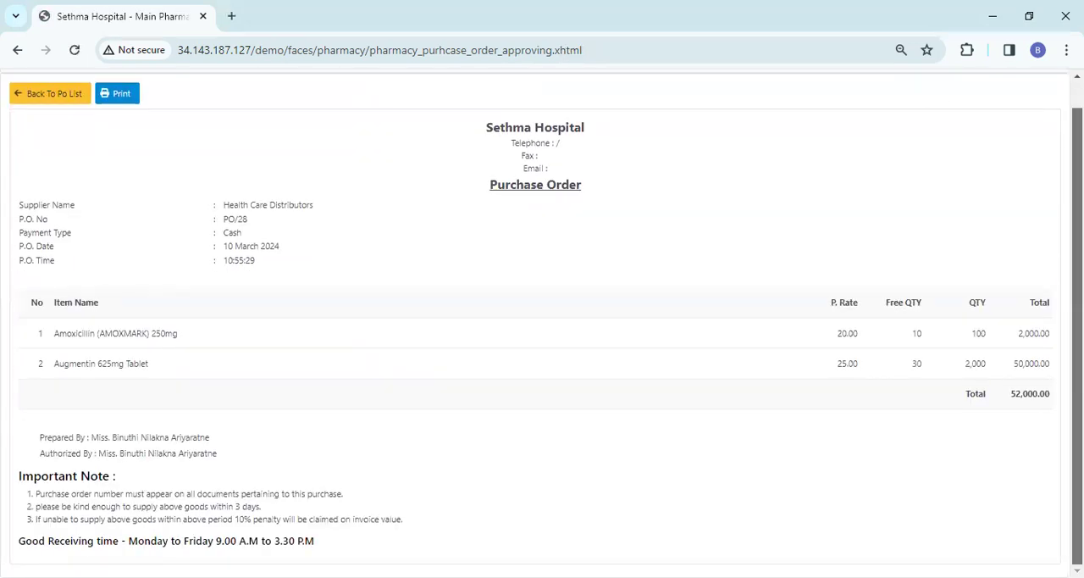
click(119, 95)
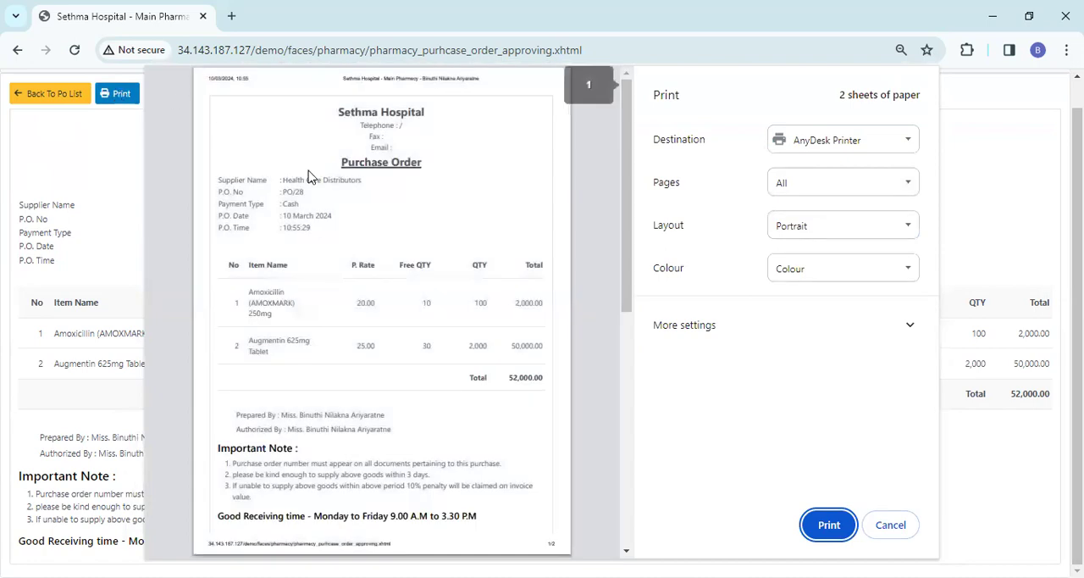
drag(623, 242, 621, 210)
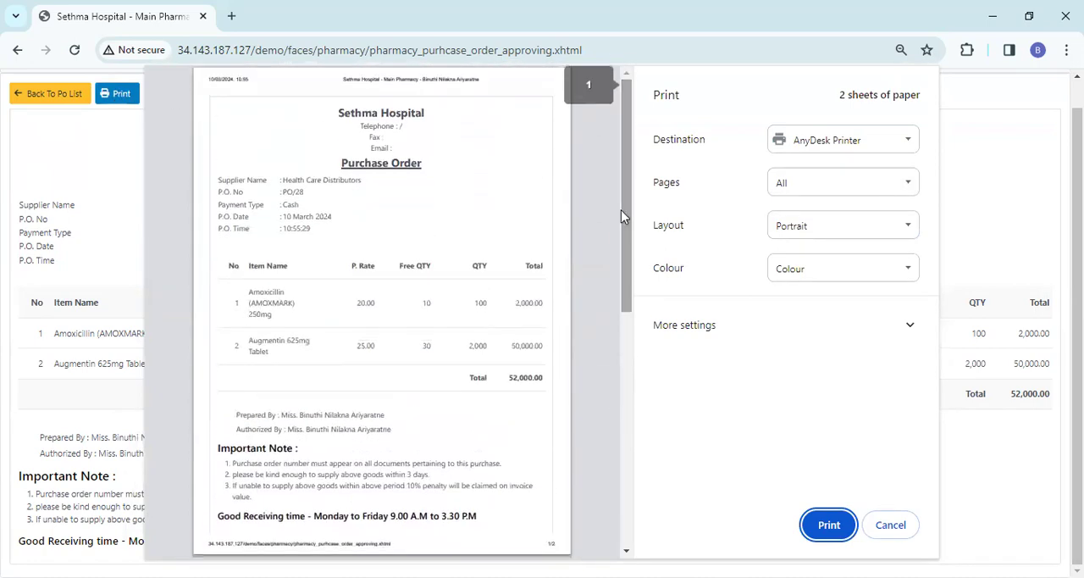
click(890, 525)
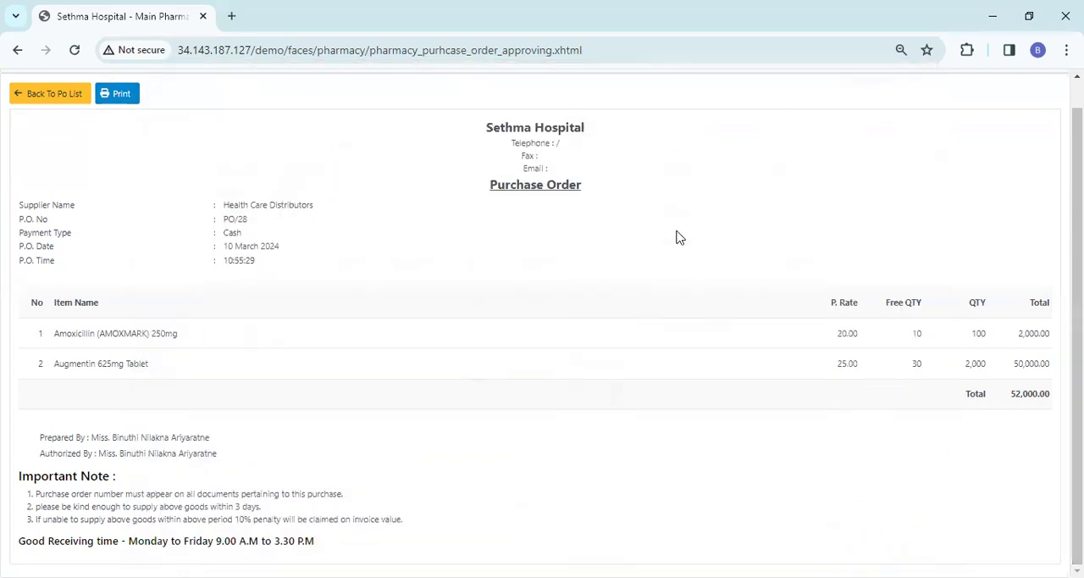
Go back to the purchase order list and open the Truvic Lanka request for approval
click(47, 95)
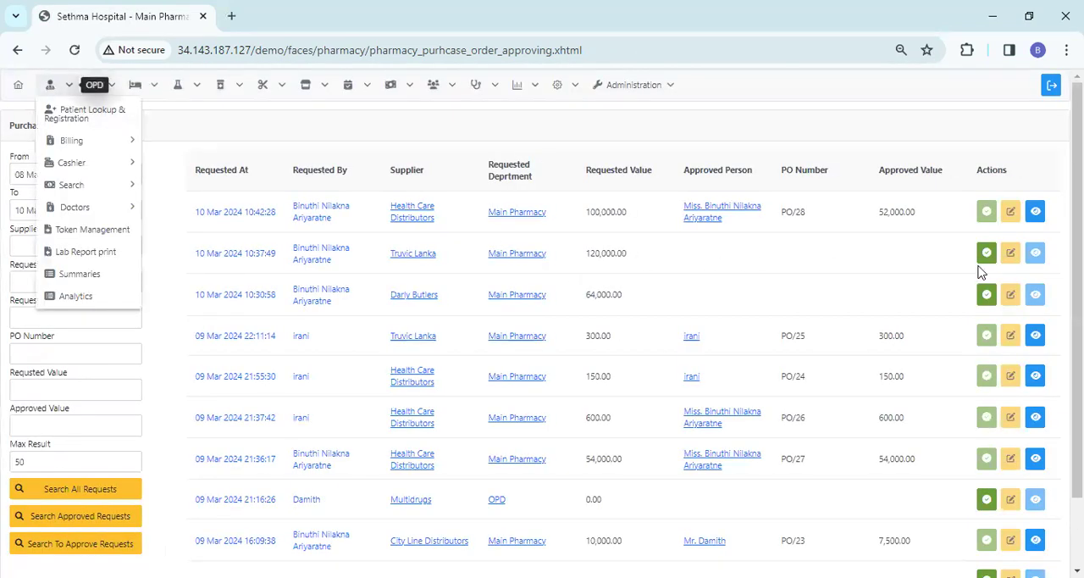
click(986, 254)
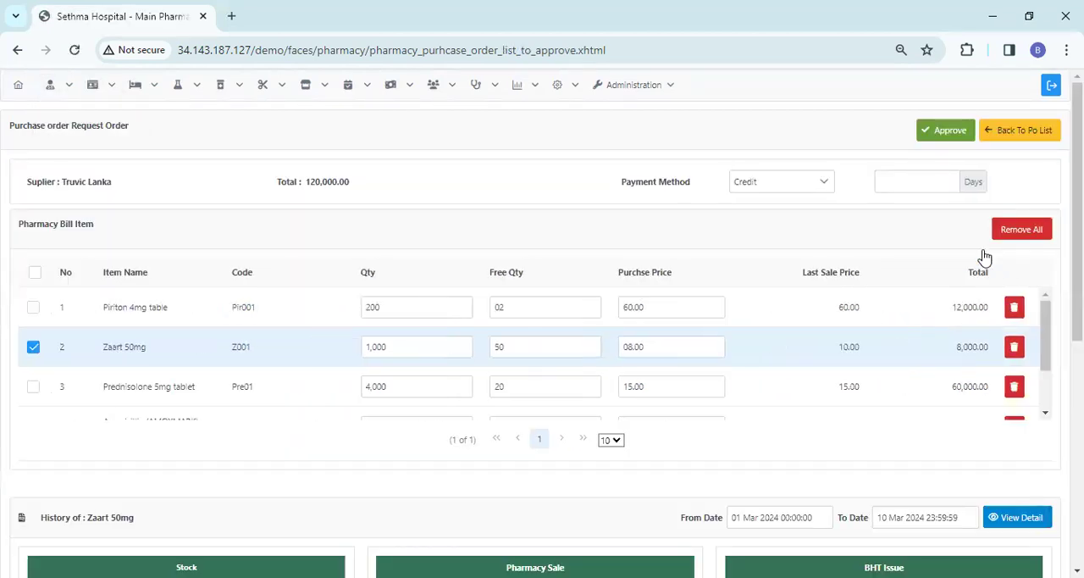